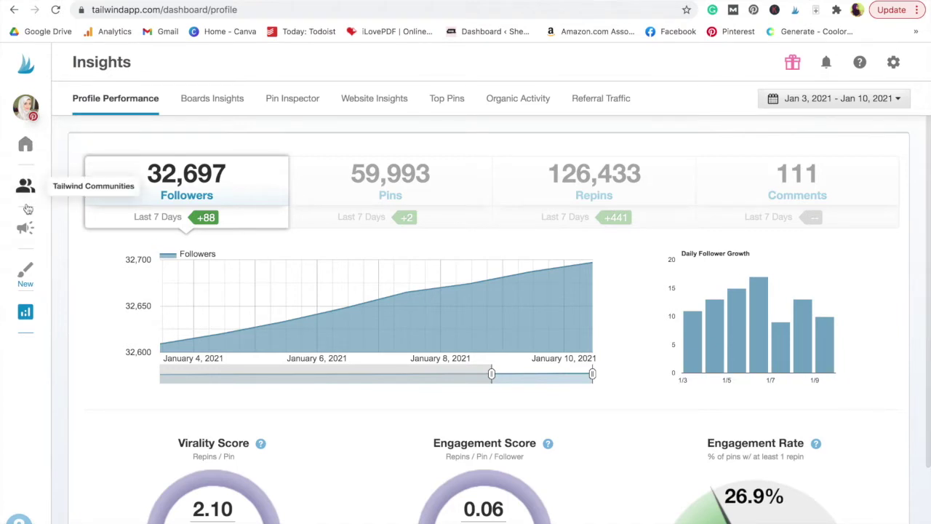
pyautogui.click(24, 274)
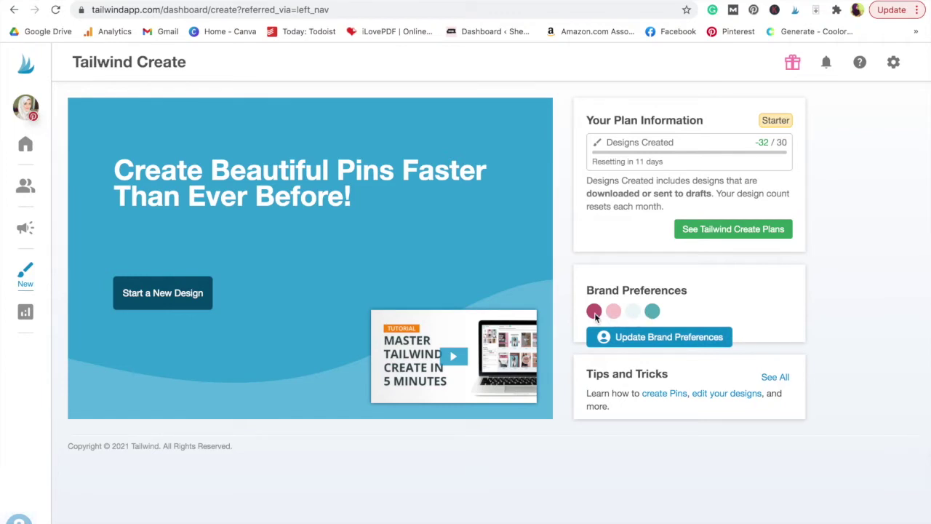
pyautogui.click(640, 338)
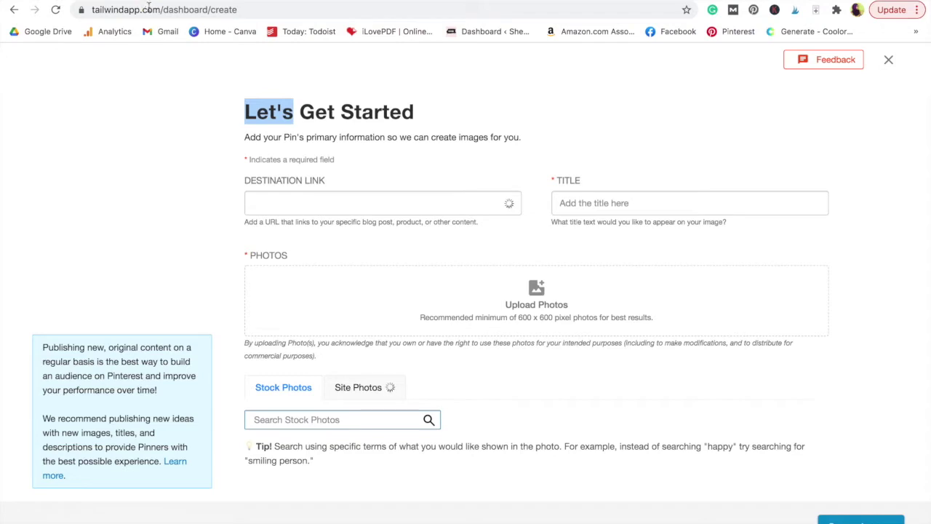
pyautogui.click(258, 202)
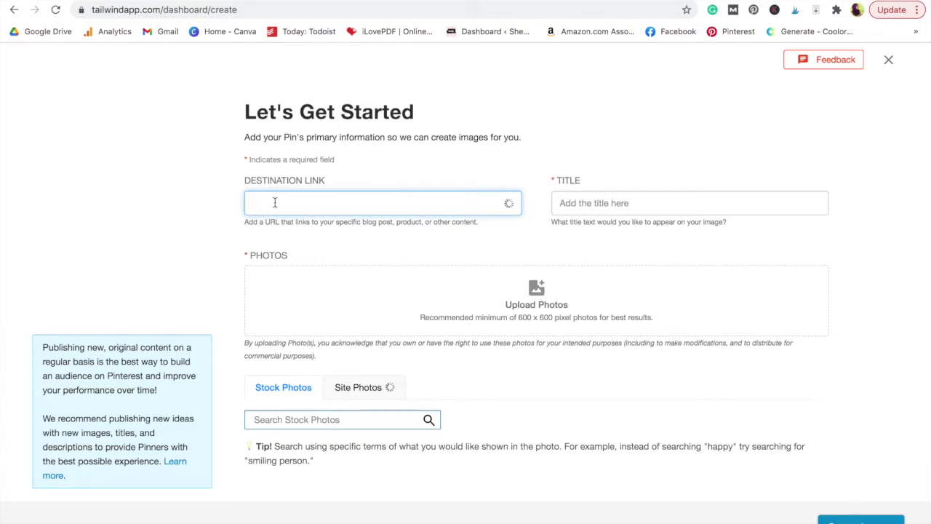
pyautogui.write('https://shemeansblogging.com/create-pinterest-images/')
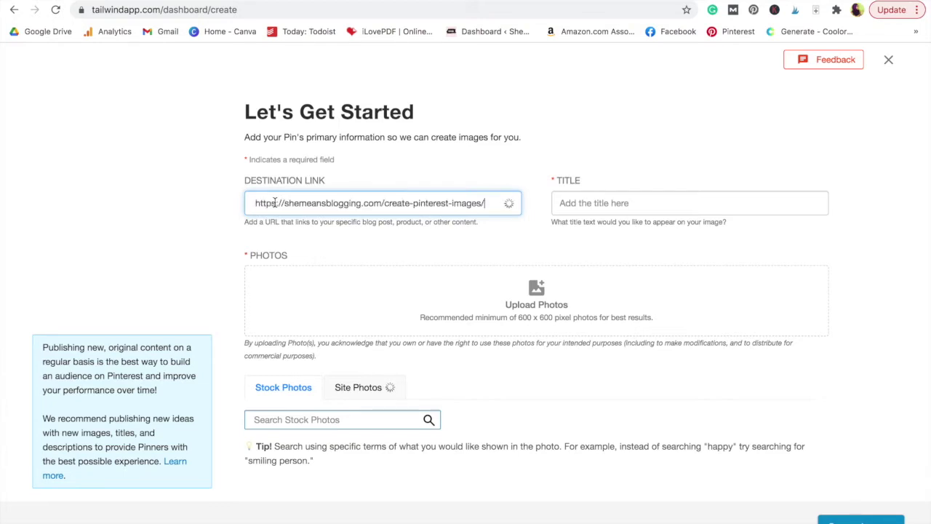
# Enter the pin title "27 easy tips to create pinterest images that get clicks and saves"
pyautogui.click(572, 206)
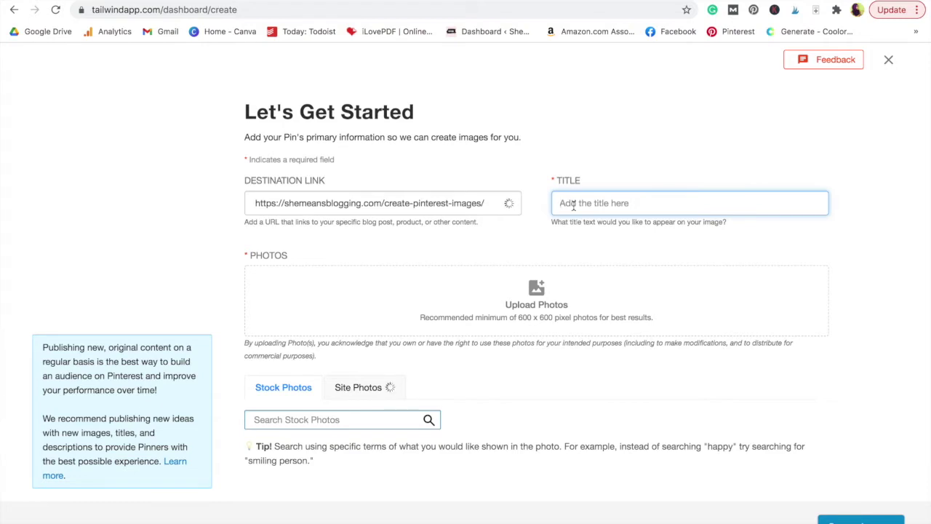
pyautogui.write('27')
pyautogui.press('BackSpace')
pyautogui.press('BackSpace')
pyautogui.press('BackSpace')
pyautogui.click(482, 203)
pyautogui.click(597, 205)
pyautogui.write('27 ')
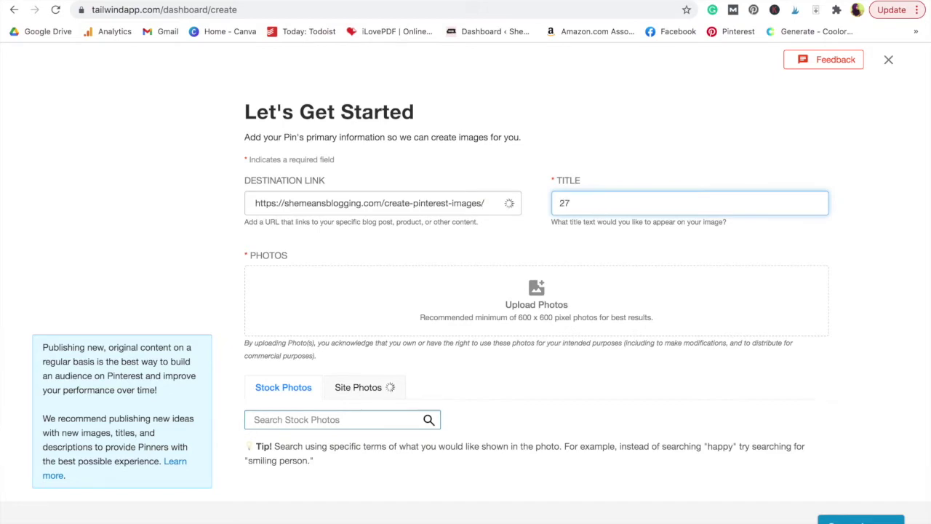
pyautogui.write('easy tips to create pi')
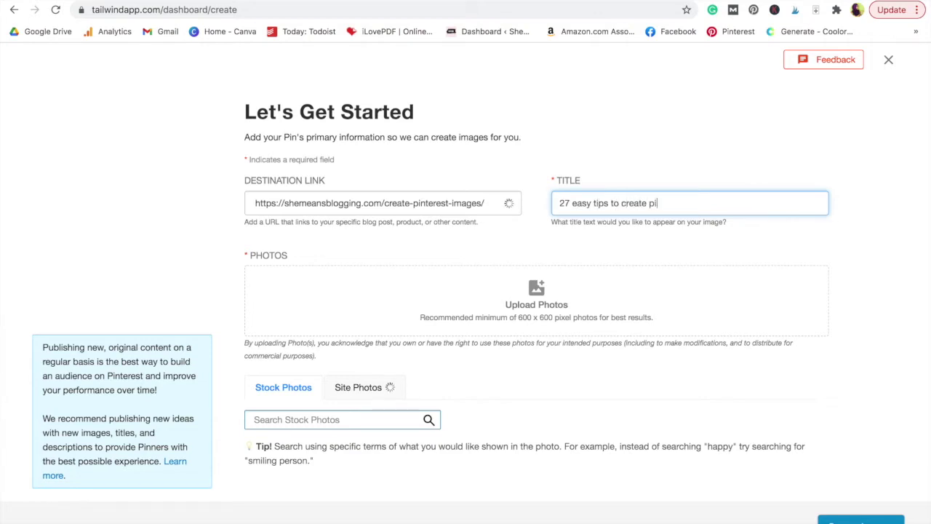
pyautogui.write('nterest images that')
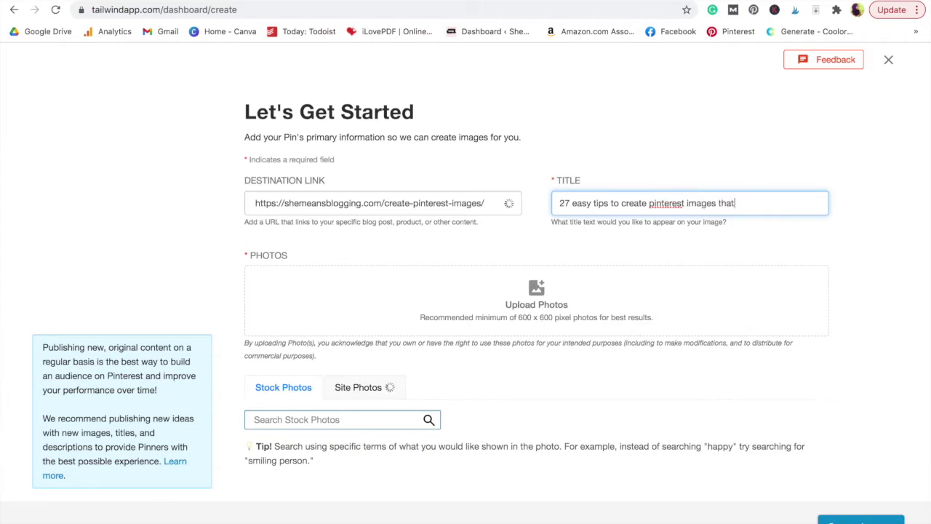
pyautogui.write(' get clicks and sha')
pyautogui.press('BackSpace')
pyautogui.press('BackSpace')
pyautogui.press('BackSpace')
pyautogui.press('BackSpace')
pyautogui.press('BackSpace')
pyautogui.press('BackSpace')
pyautogui.press('BackSpace')
pyautogui.press('BackSpace')
pyautogui.write('eve')
pyautogui.press('BackSpace')
pyautogui.press('BackSpace')
pyautogui.press('BackSpace')
pyautogui.write('and saves')
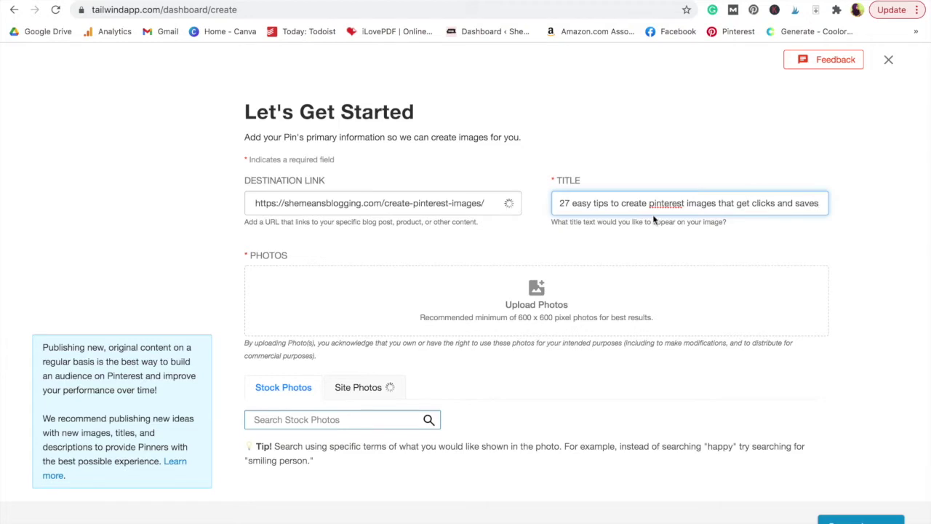
# Upload the desktop monitor photo, whose file name starts with "increase email click", from the resized images folder
pyautogui.click(538, 295)
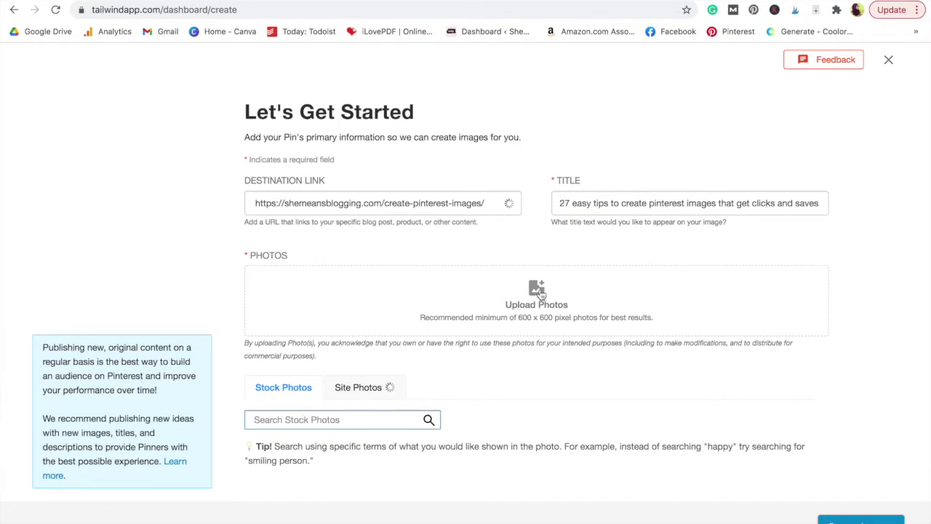
pyautogui.click(540, 294)
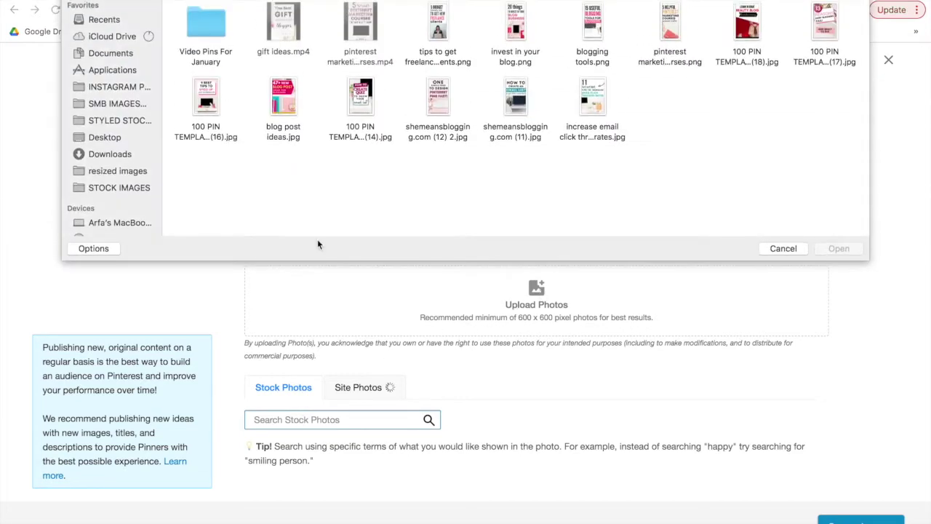
pyautogui.click(125, 172)
pyautogui.click(285, 26)
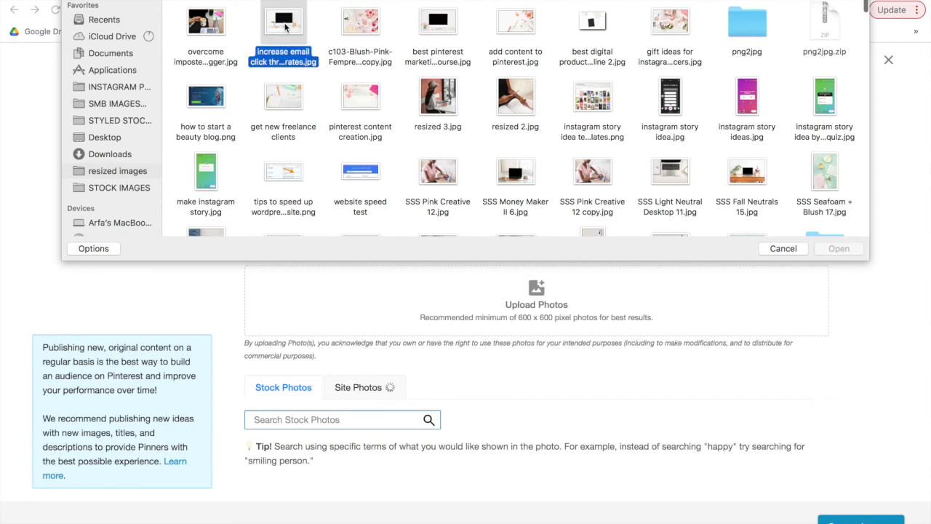
pyautogui.doubleClick(285, 27)
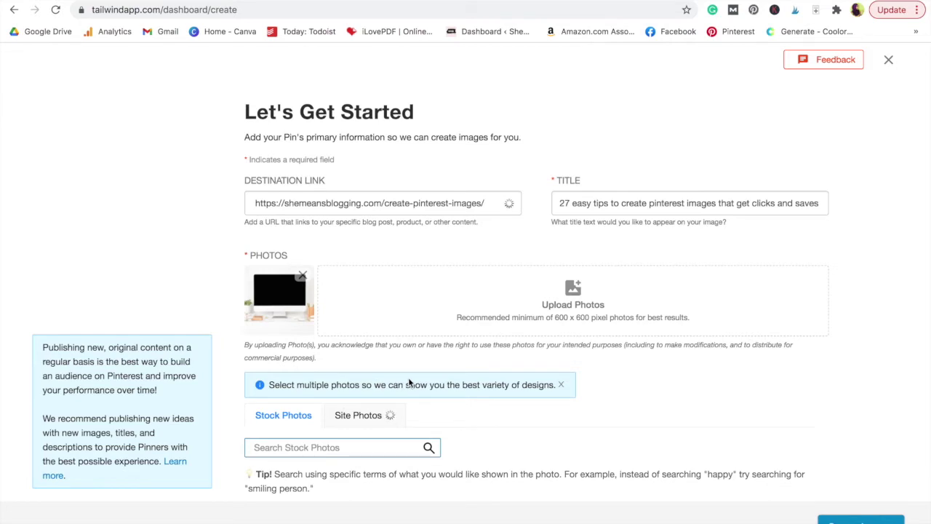
# Add SSS Remote Work Day 1.jpg from the resized images folder as a second photo
pyautogui.click(581, 297)
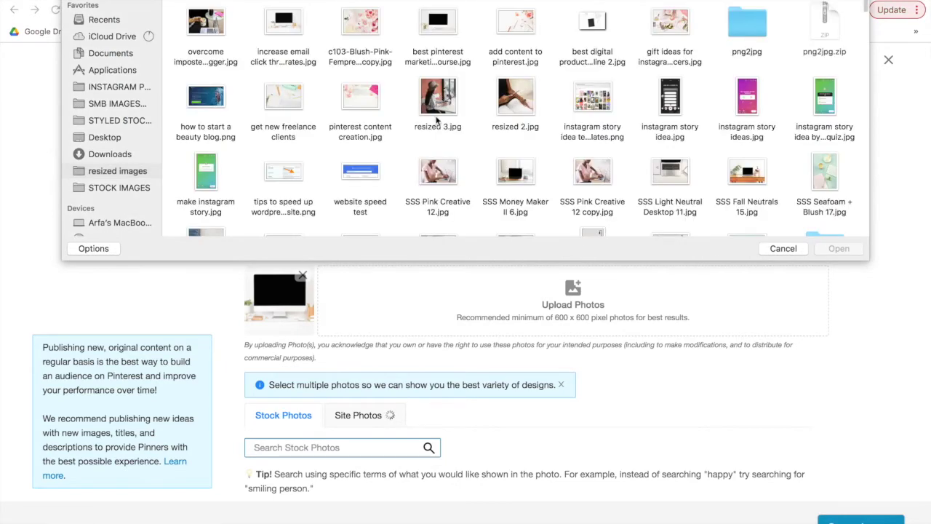
pyautogui.scroll(-2, 481, 152)
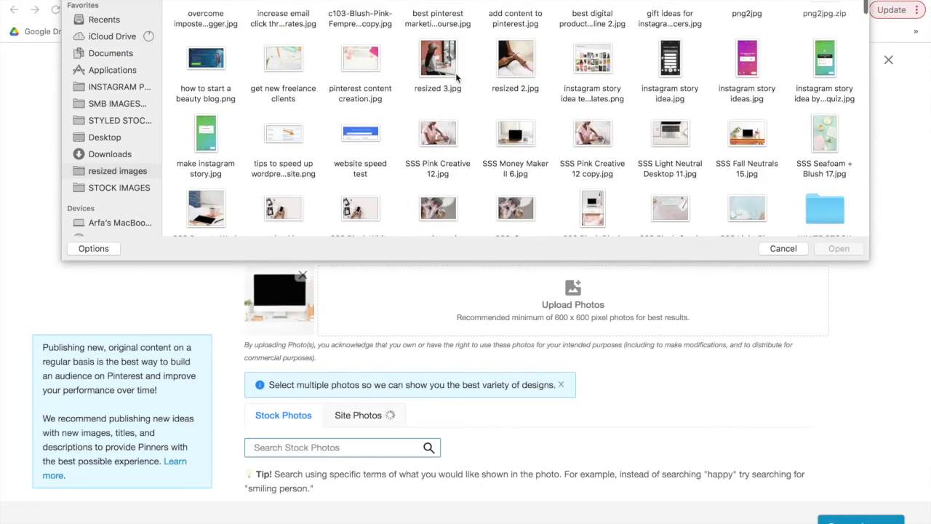
pyautogui.scroll(-2, 461, 165)
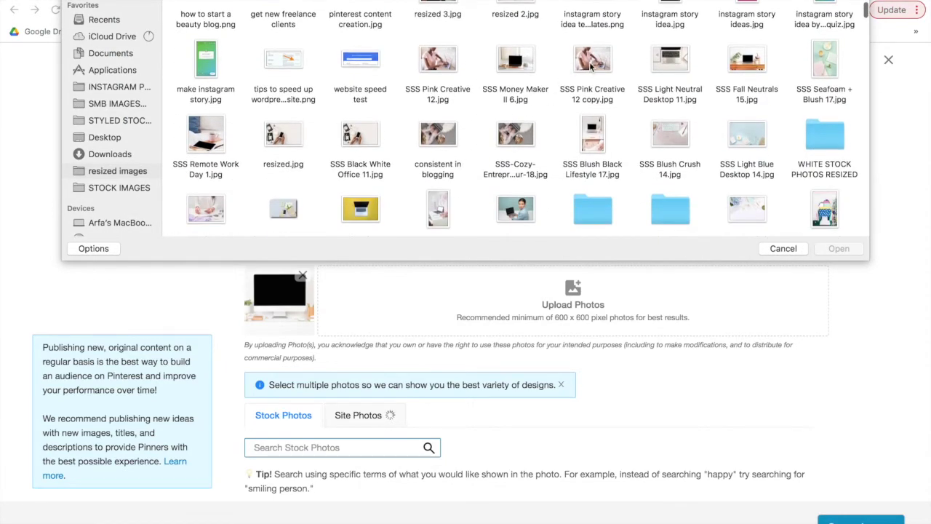
pyautogui.doubleClick(213, 143)
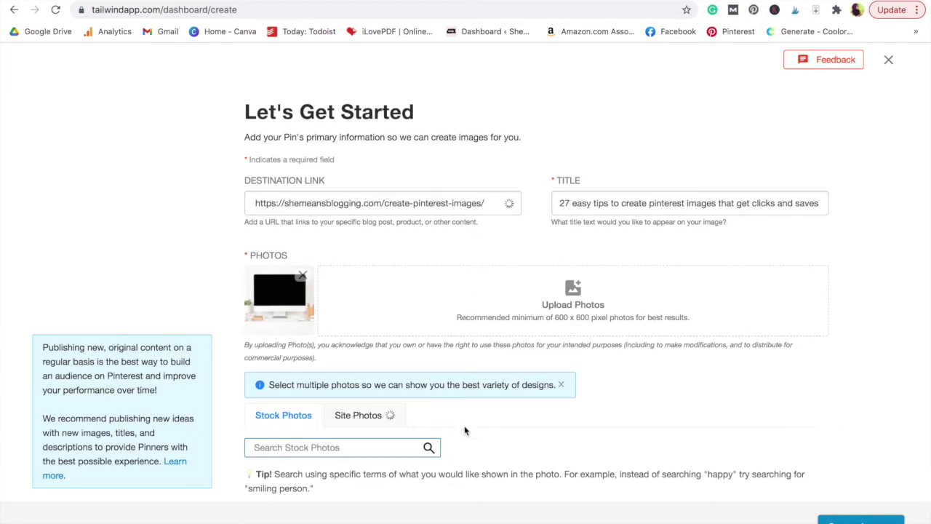
# Add the Pixistock photo of hands and laptops on a white desk as the third photo
pyautogui.scroll(-1, 466, 431)
pyautogui.click(612, 262)
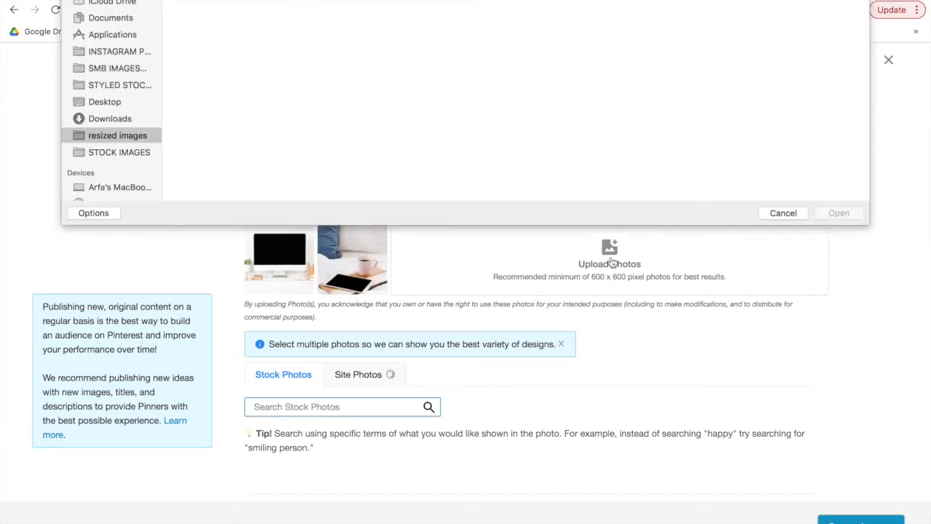
pyautogui.scroll(-5, 701, 180)
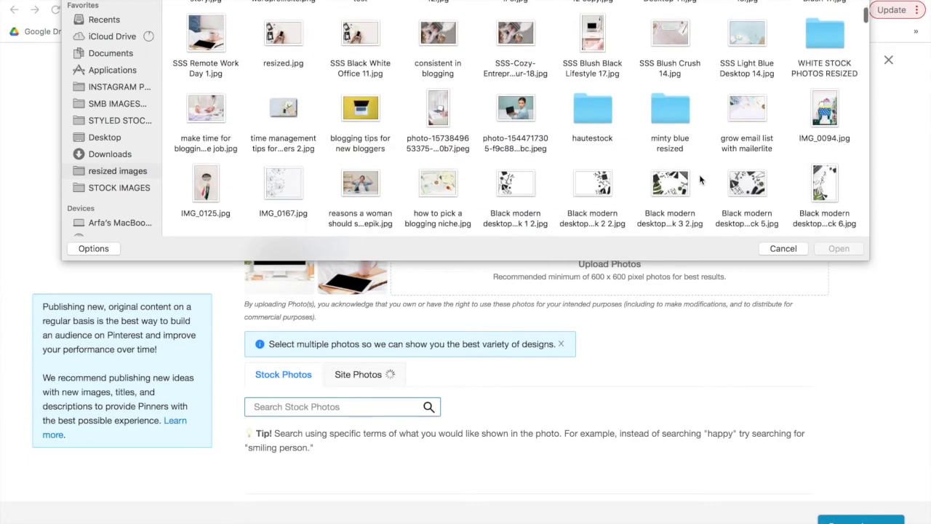
pyautogui.scroll(-3, 701, 180)
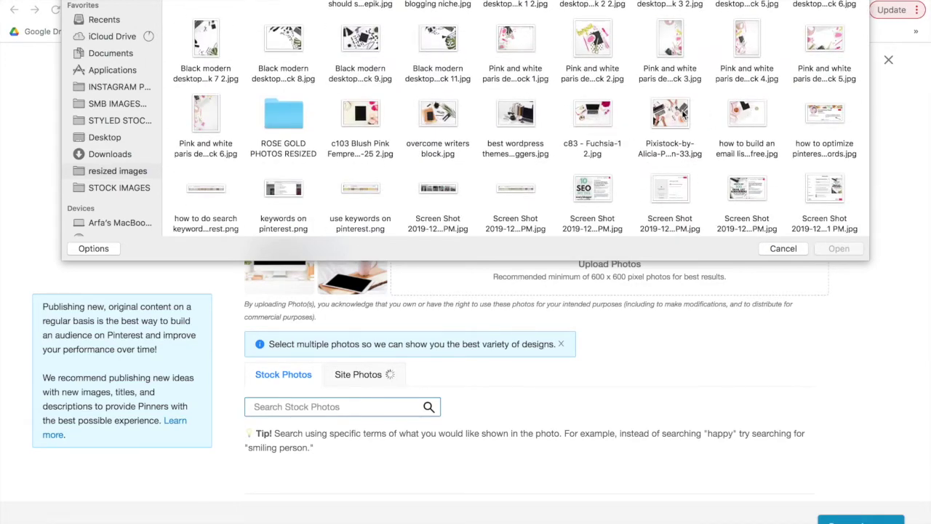
pyautogui.doubleClick(676, 115)
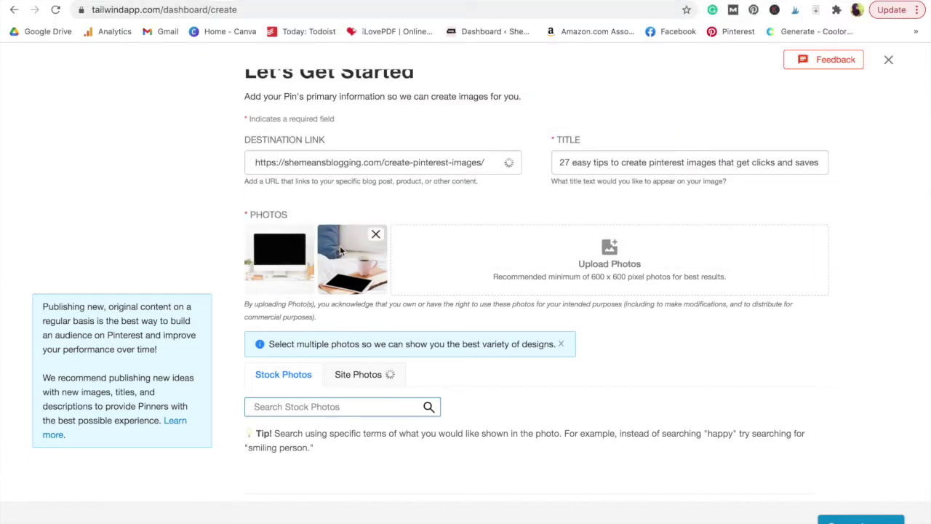
pyautogui.moveTo(380, 270)
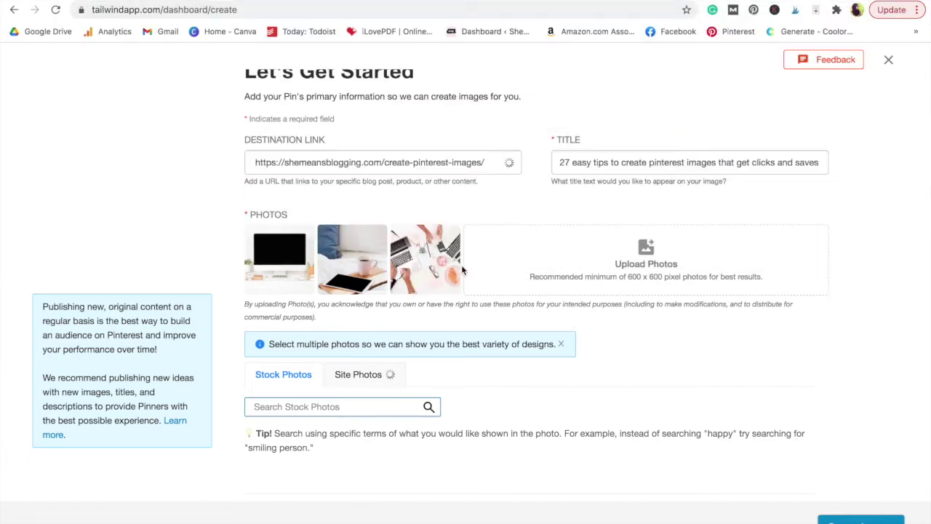
pyautogui.moveTo(313, 282)
# Generate the pin designs from the entered link, title and photos
pyautogui.scroll(1, 497, 213)
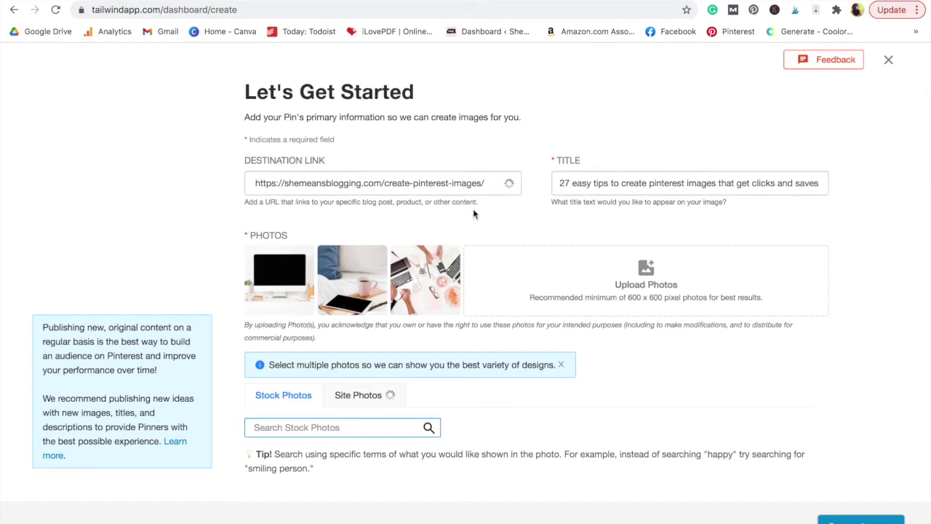
pyautogui.moveTo(367, 288)
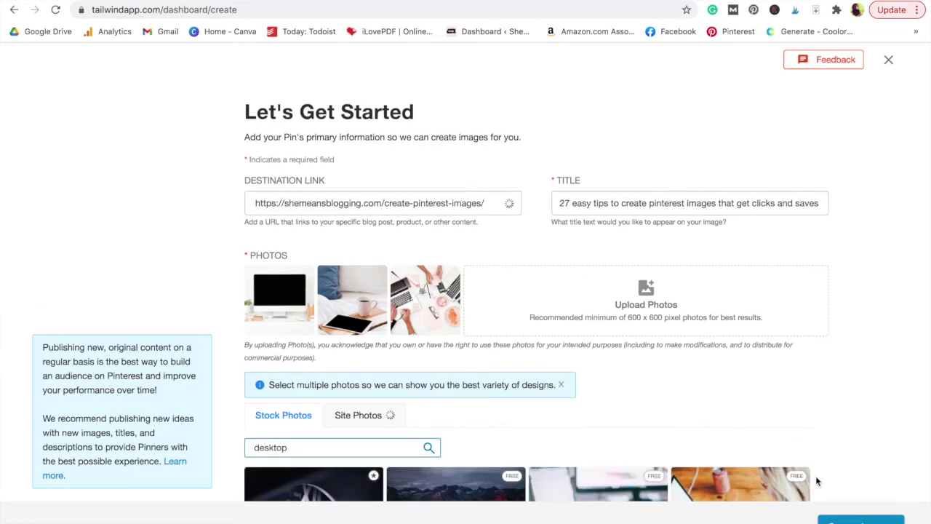
pyautogui.click(861, 520)
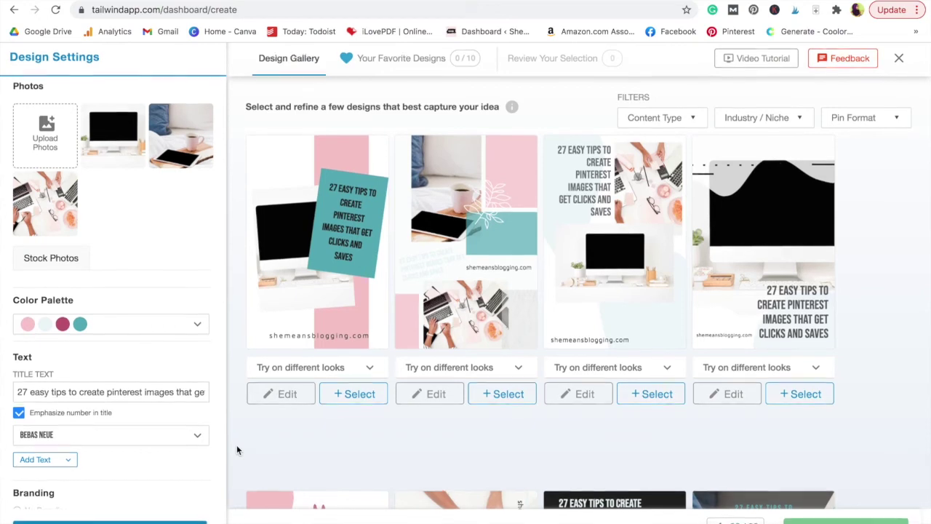
# Look over the available color palettes, keeping the brand colors, and set the title font to Noto Sans
pyautogui.click(198, 326)
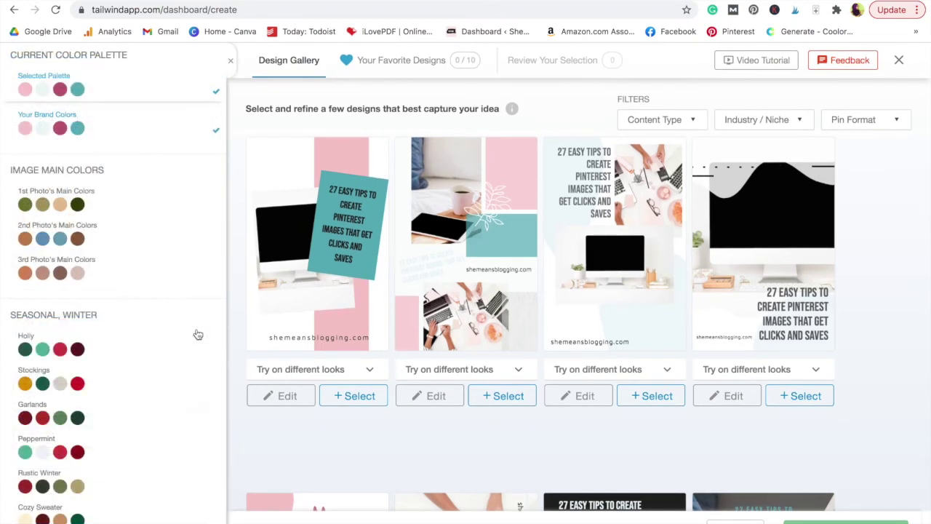
pyautogui.click(197, 334)
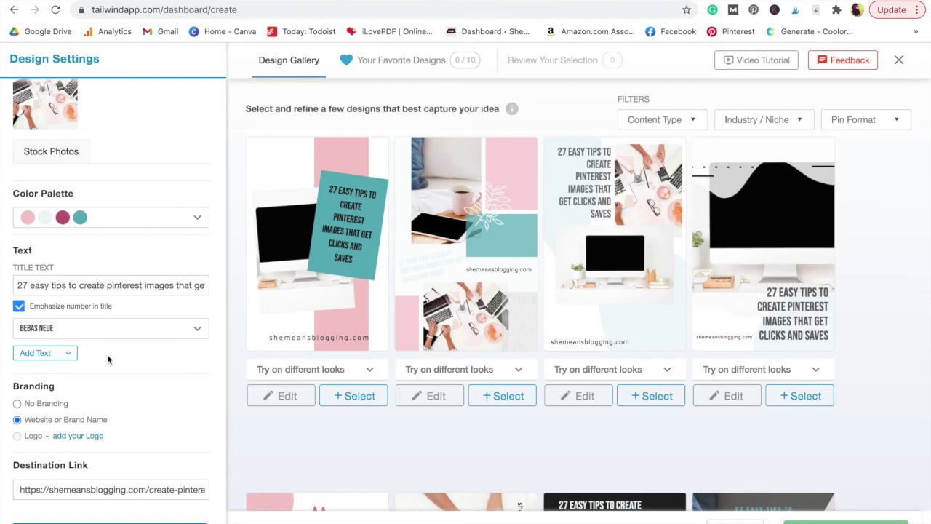
pyautogui.click(102, 335)
pyautogui.scroll(1, 79, 258)
pyautogui.click(35, 251)
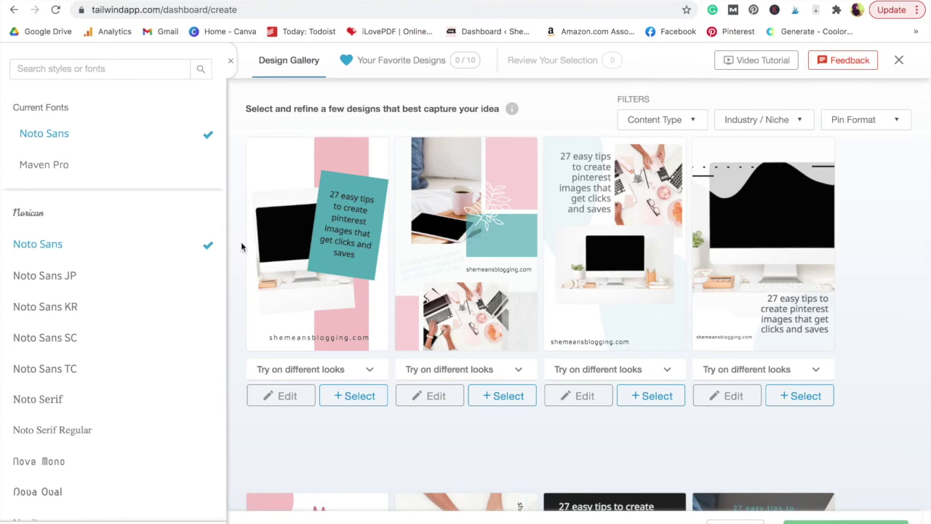
pyautogui.click(230, 62)
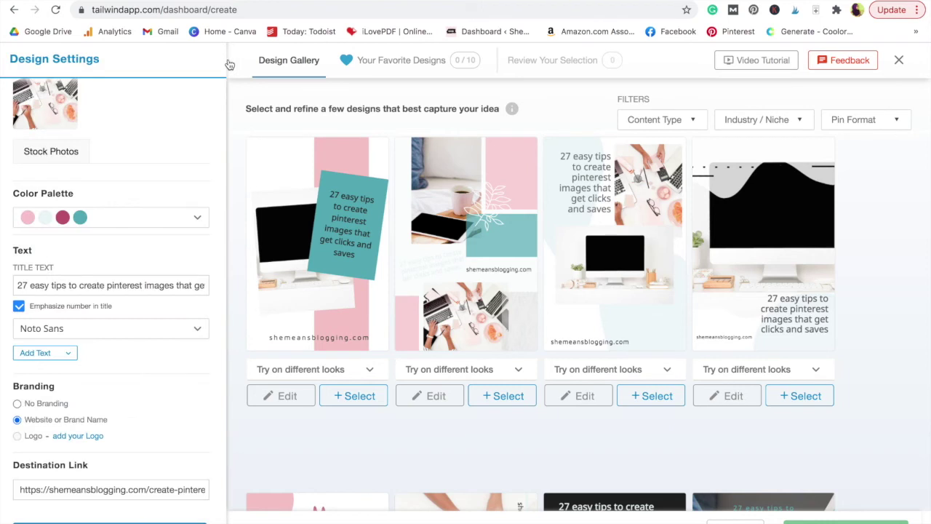
# Add a subtitle text to the designs
pyautogui.click(74, 354)
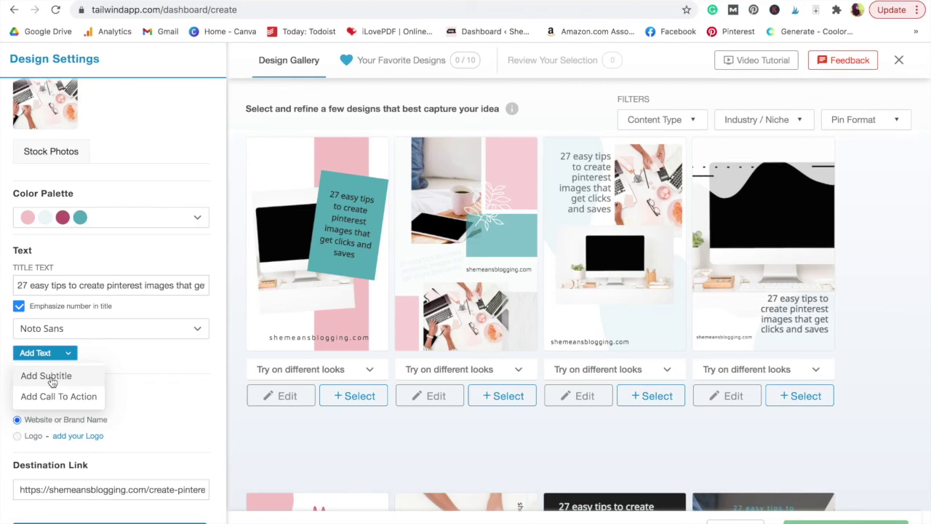
pyautogui.click(46, 376)
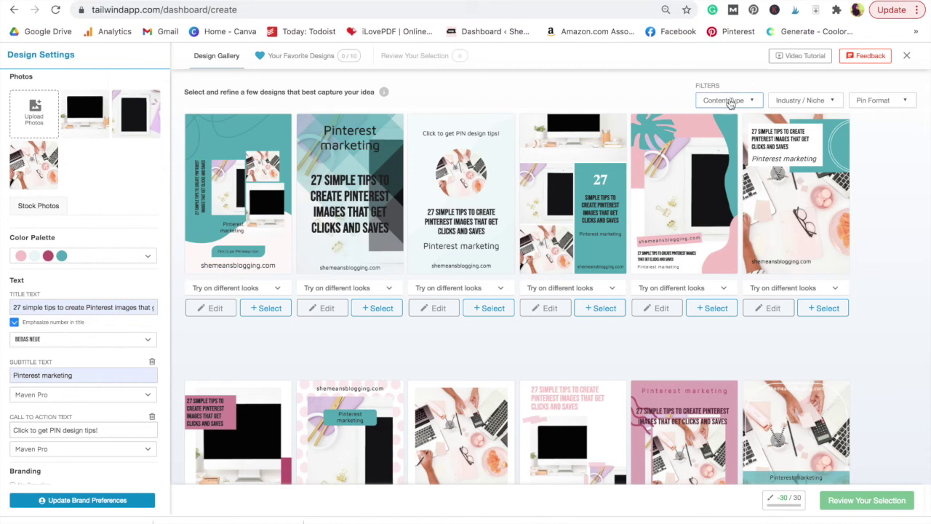
# Filter the designs to content type blog post, industry blog/b2b and pin format list / roundup
pyautogui.click(727, 102)
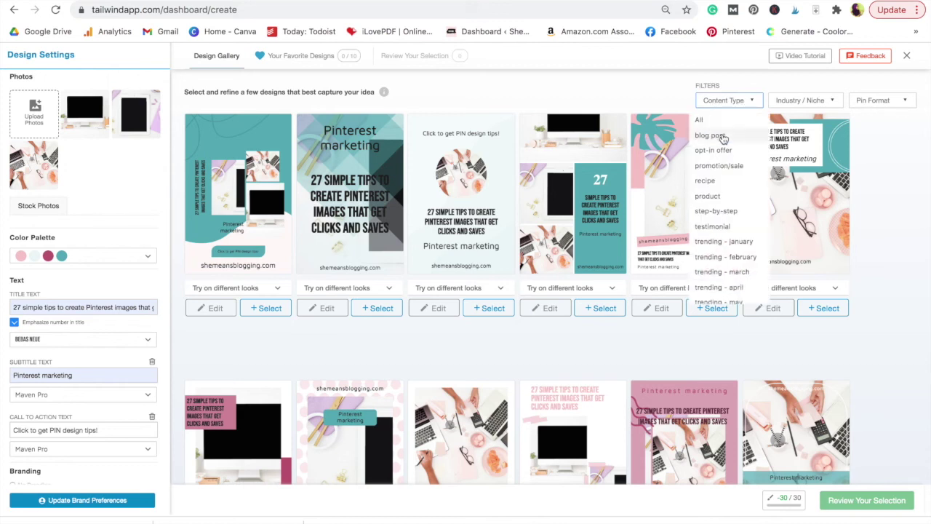
pyautogui.click(804, 102)
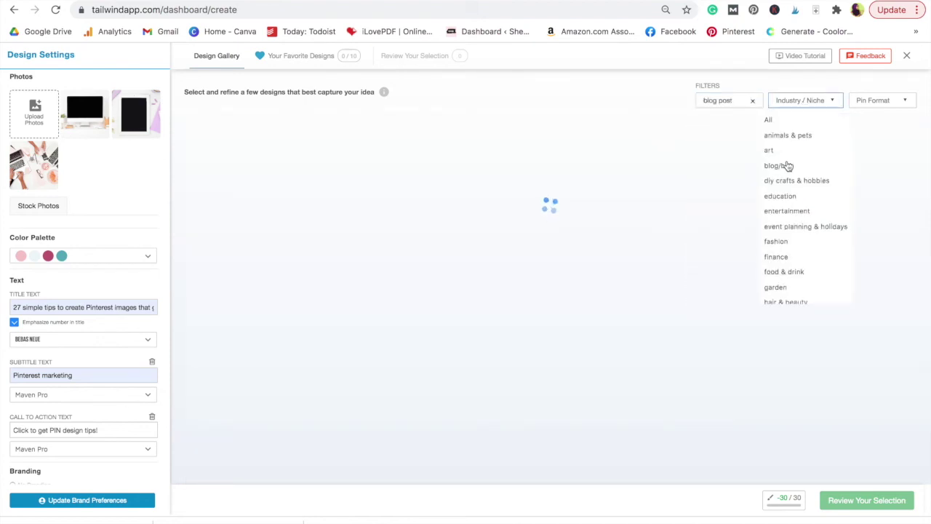
pyautogui.click(777, 165)
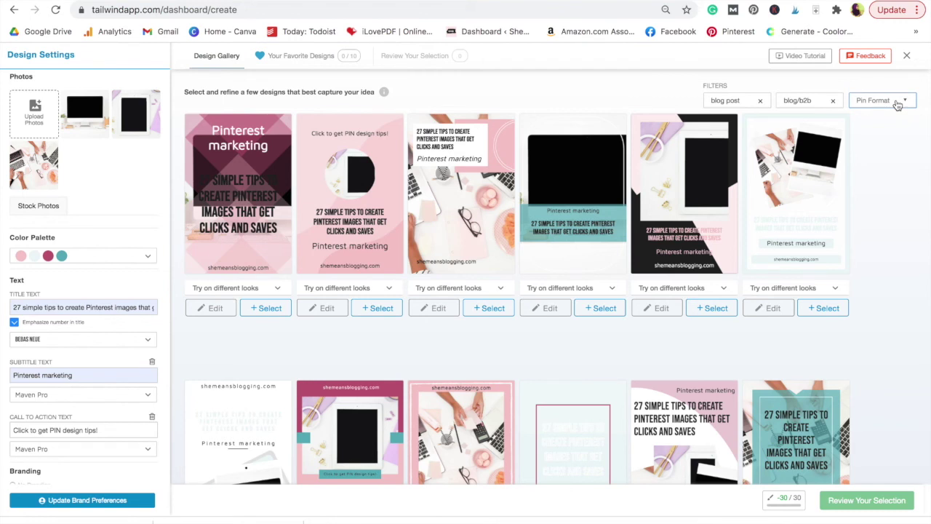
pyautogui.click(898, 106)
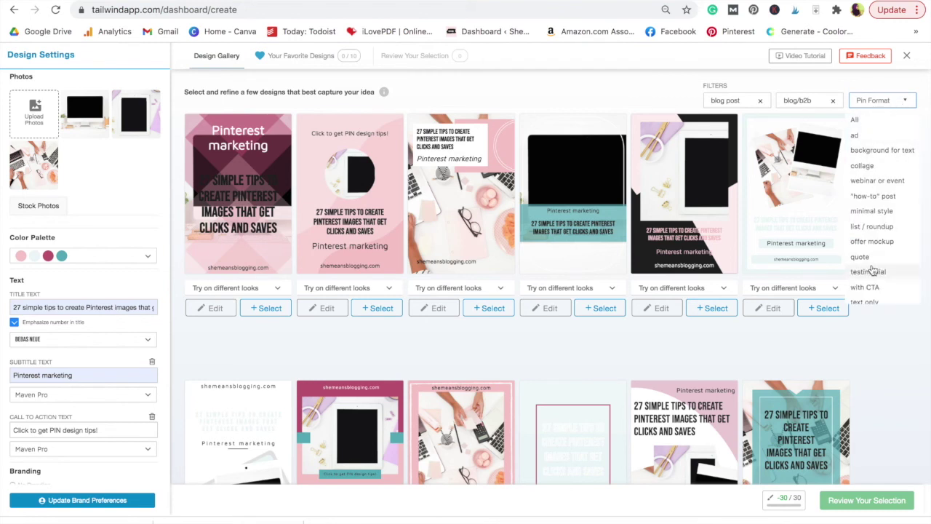
pyautogui.click(873, 228)
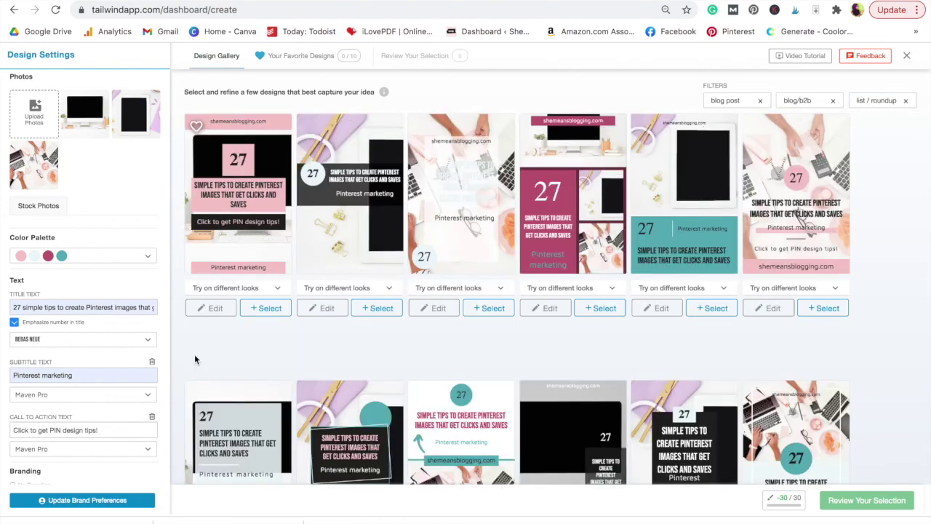
# Select the second-row design with the teal arrow above the desk photo and the one with the large teal 27 circle below the desk photo
pyautogui.scroll(-3, 408, 354)
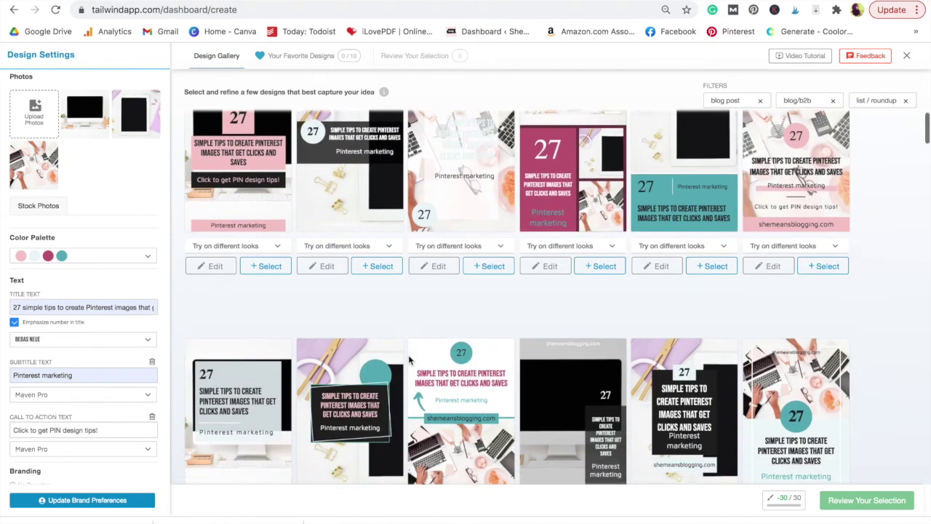
pyautogui.scroll(-1, 409, 359)
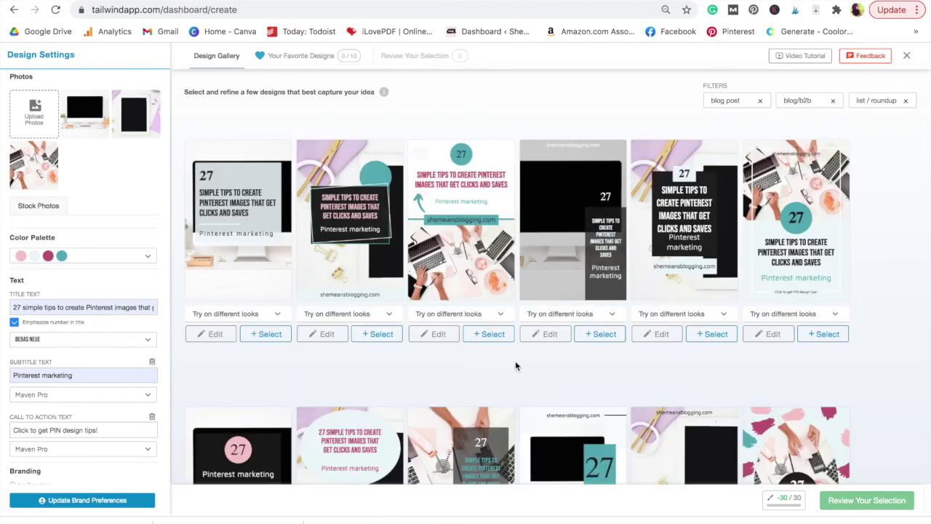
pyautogui.scroll(-5, 515, 366)
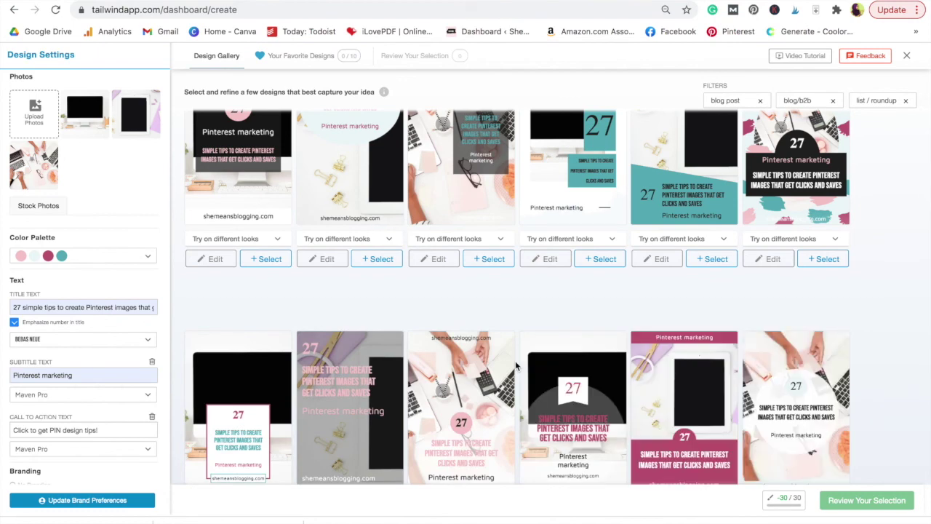
pyautogui.scroll(-2, 515, 366)
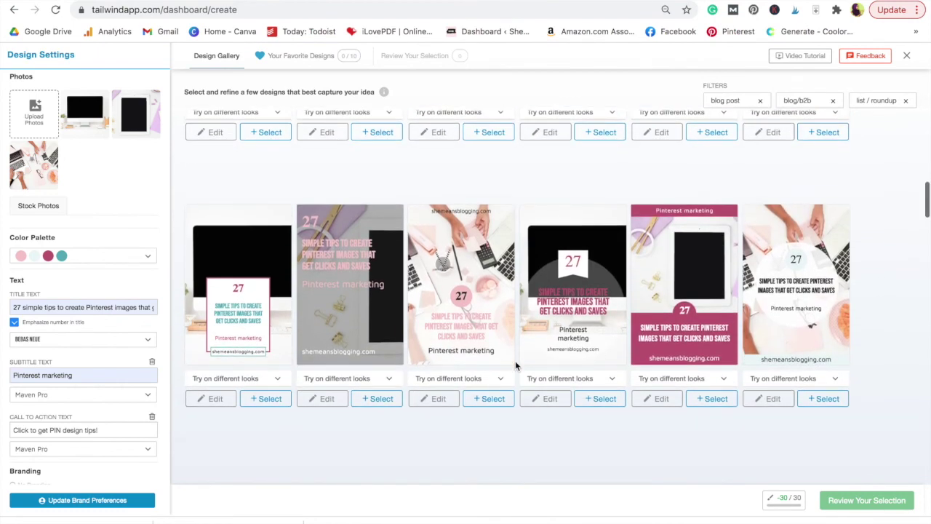
pyautogui.scroll(-3, 515, 361)
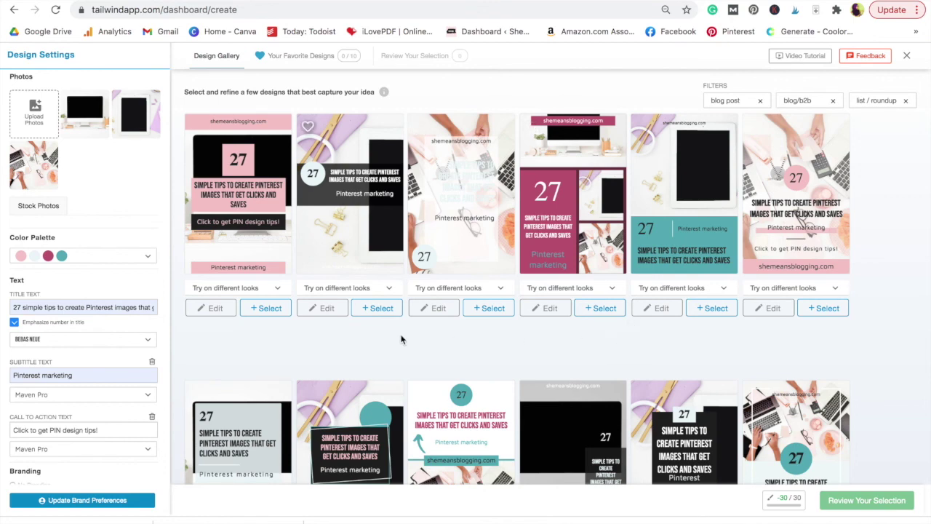
pyautogui.scroll(-2, 405, 364)
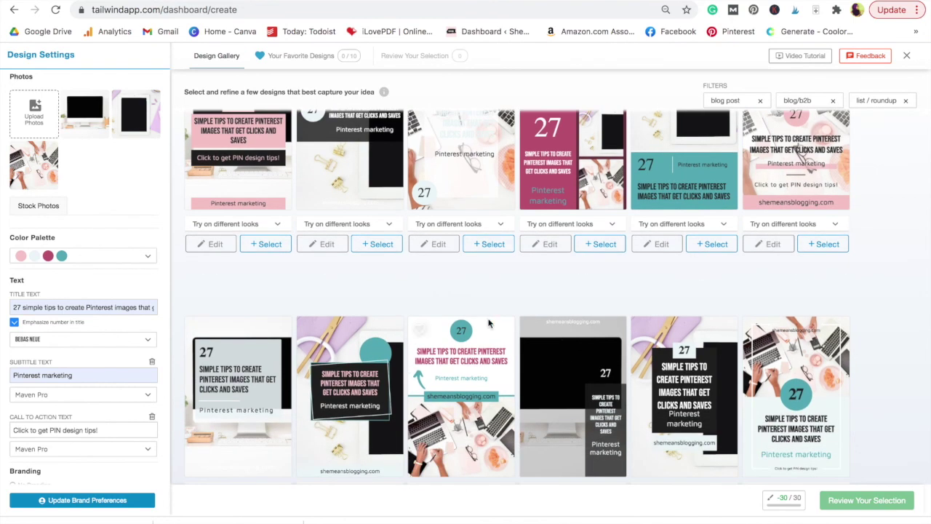
pyautogui.scroll(-2, 520, 367)
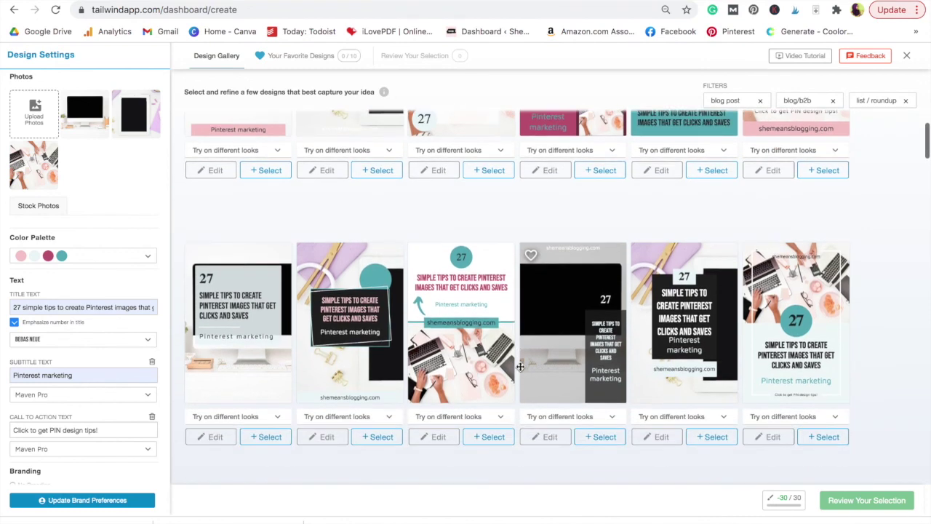
pyautogui.click(489, 437)
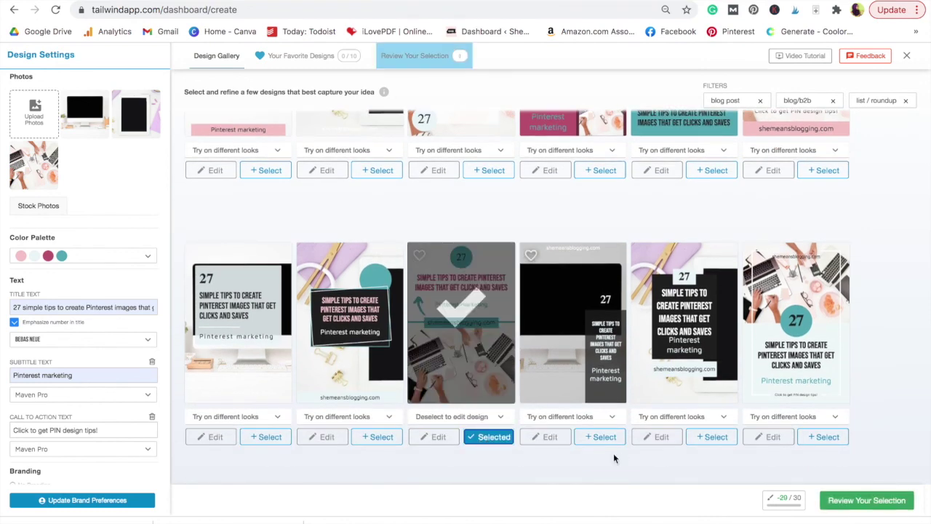
pyautogui.click(823, 437)
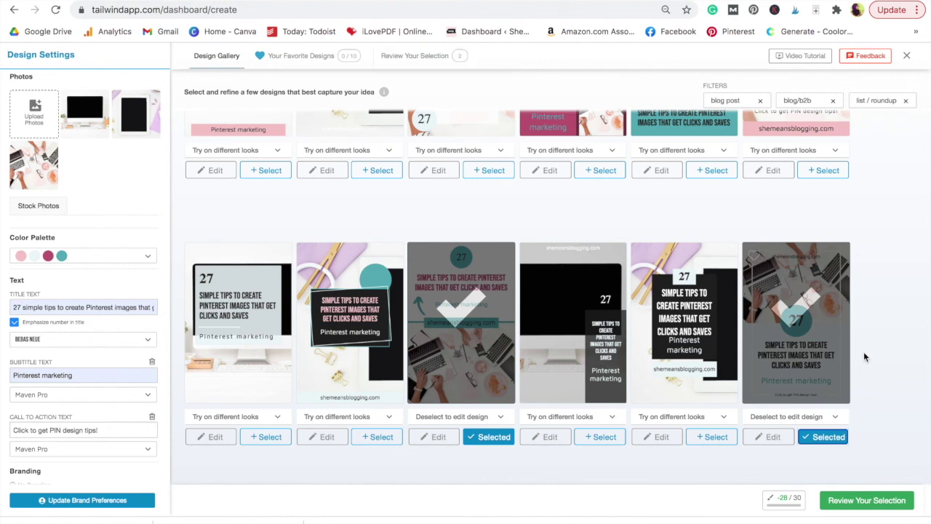